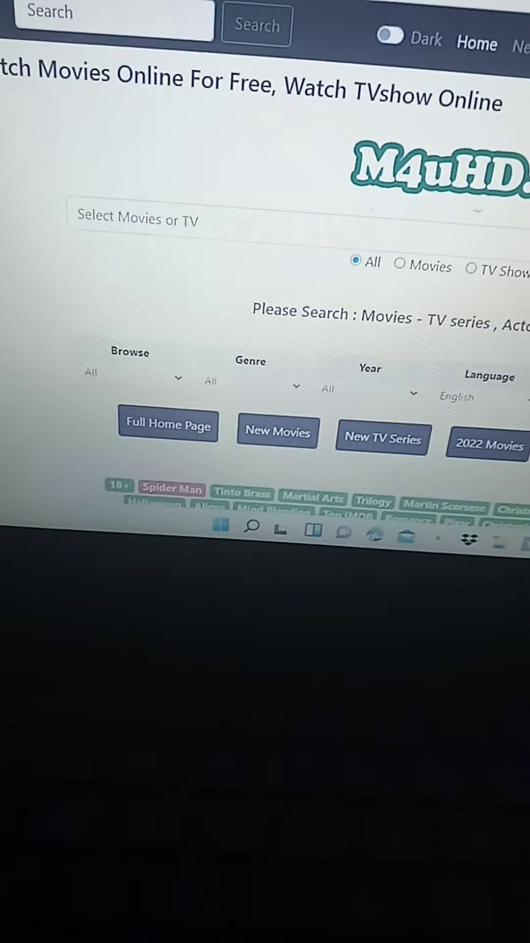
# Step: Focus the address bar to show recent movie-site searches and the M4uHD home page
pyautogui.hotkey('ctrl', 'l')
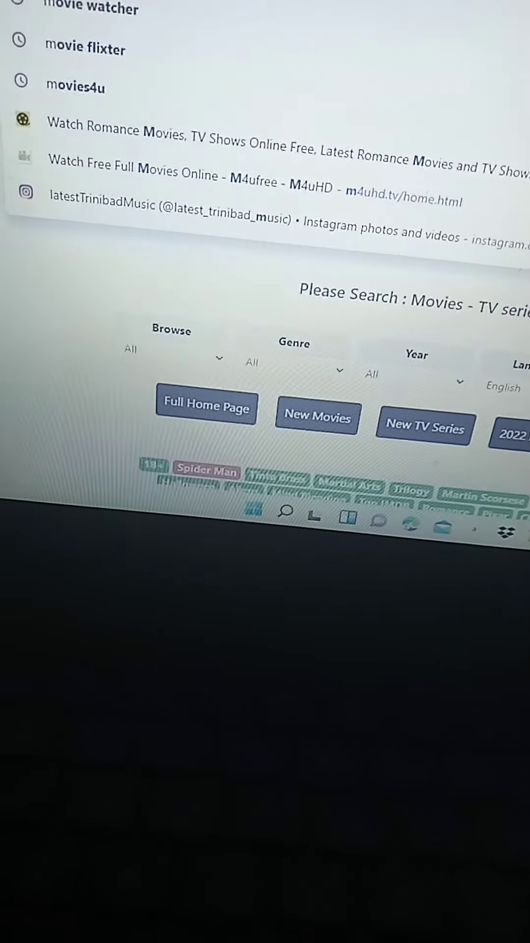